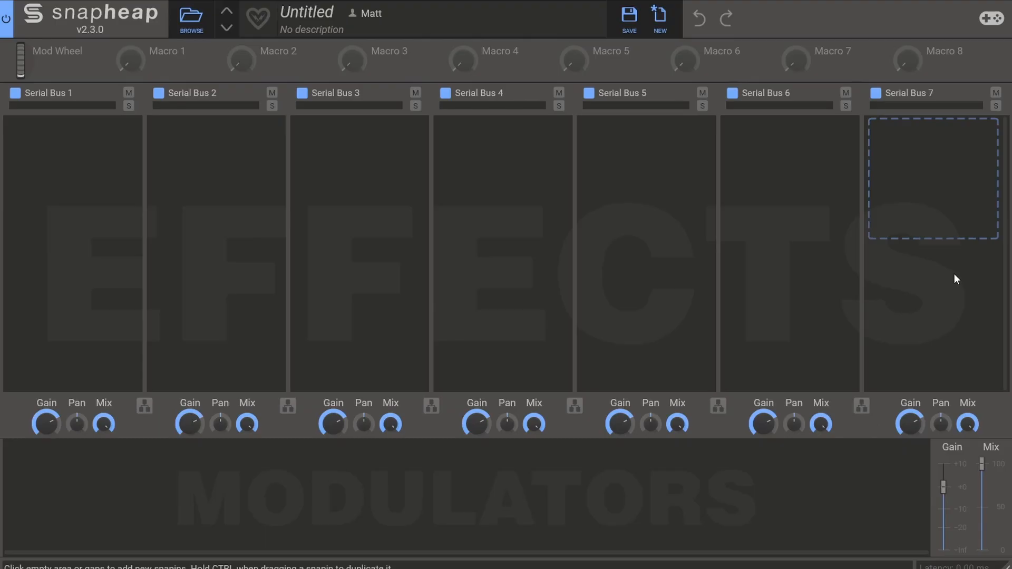
Add a Limiter to Serial Bus 7 and a Shaper to Serial Bus 4
click(928, 150)
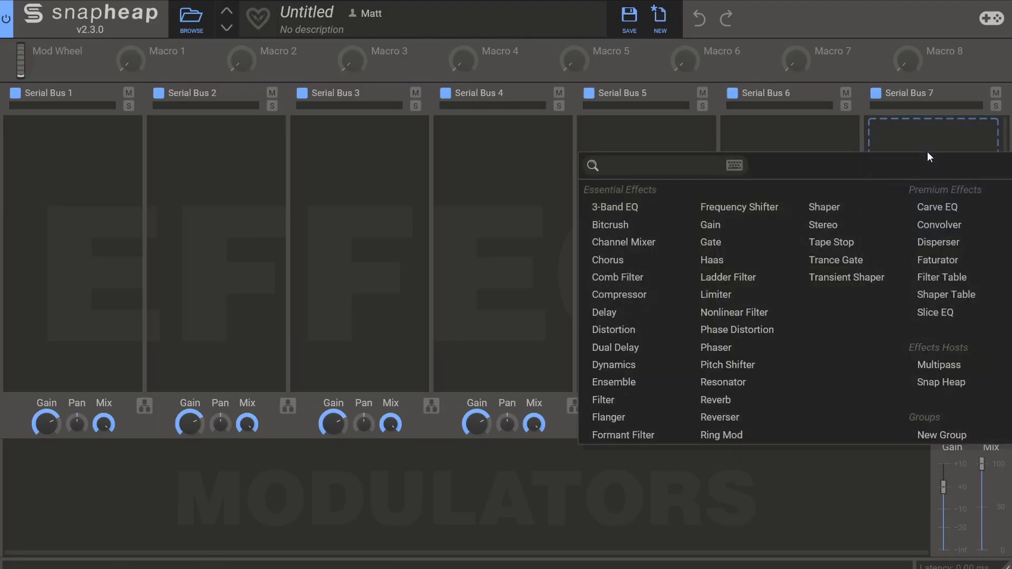
click(727, 295)
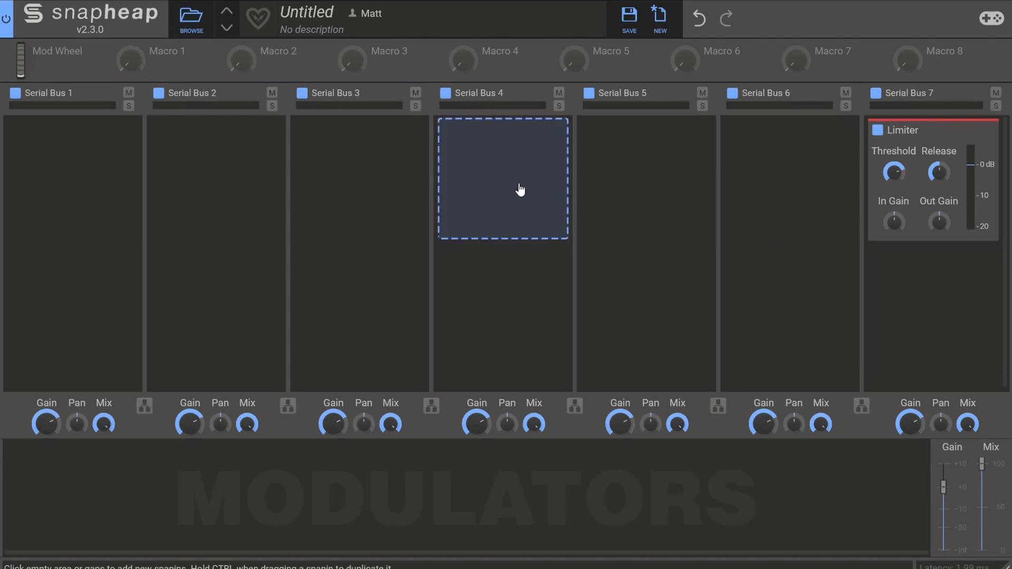
click(520, 190)
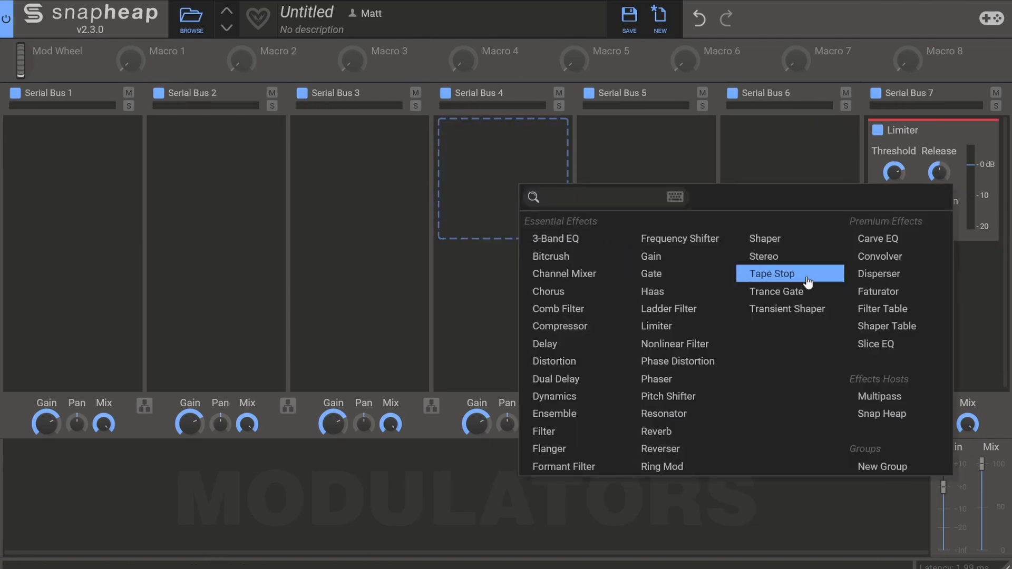
click(765, 239)
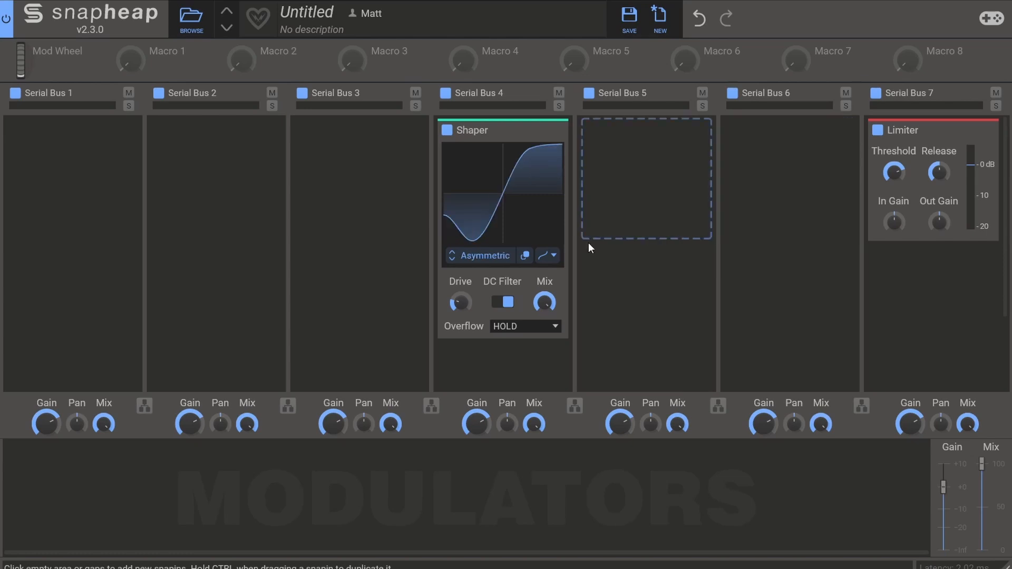
Raise the Shaper's drive to maximum and reset the Limiter's input gain
drag(451, 298, 454, 311)
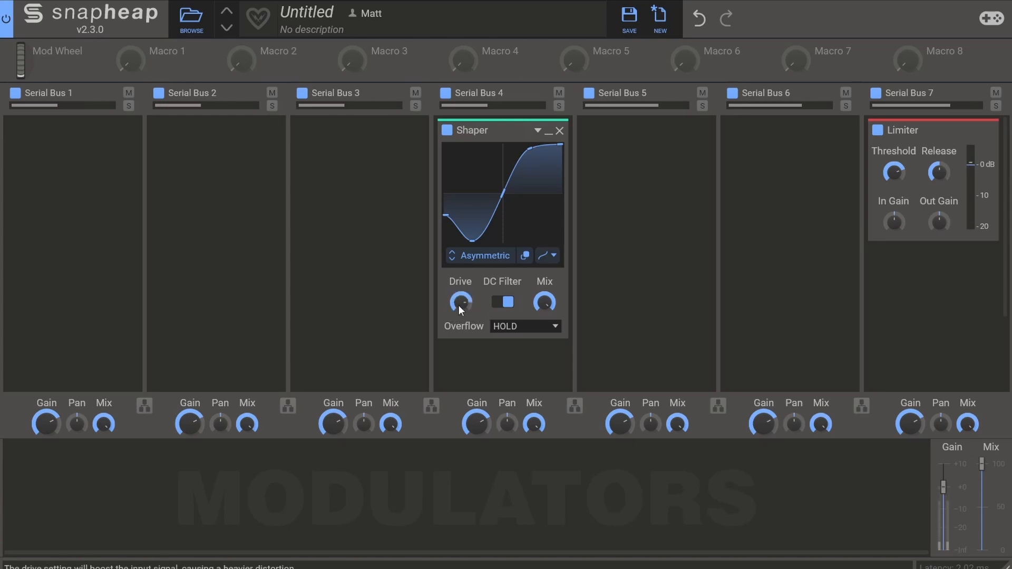
double_click(897, 220)
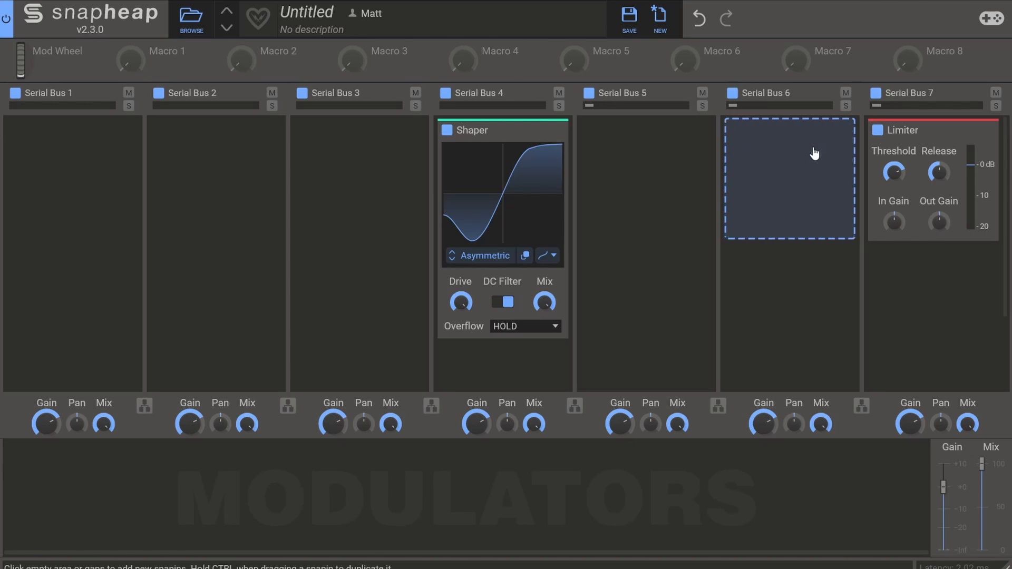
Add a Convolver to Serial Bus 6 and load the Bullhorn impulse response from the factory Cabinets Guitar folder
click(812, 178)
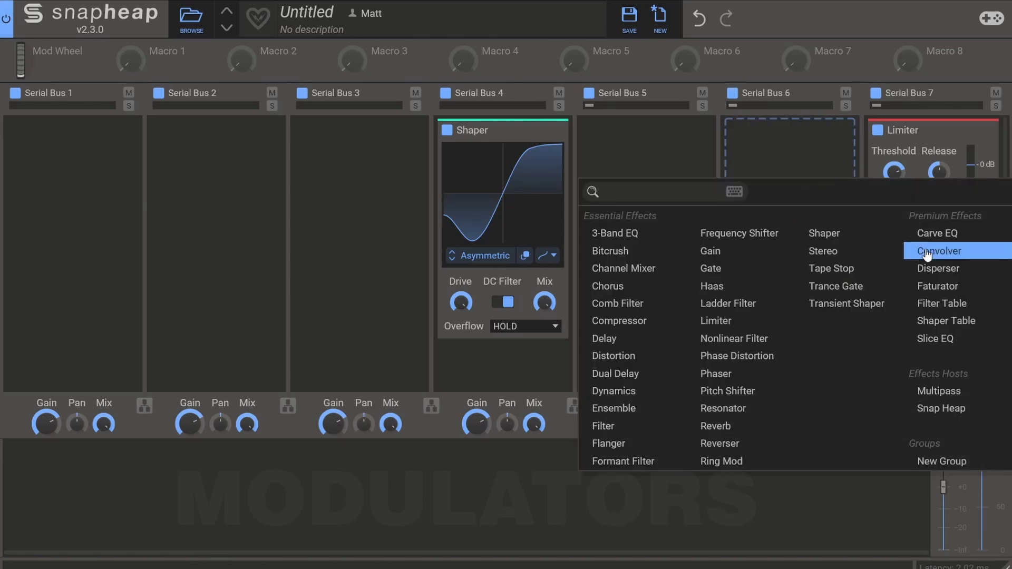
click(881, 223)
click(764, 226)
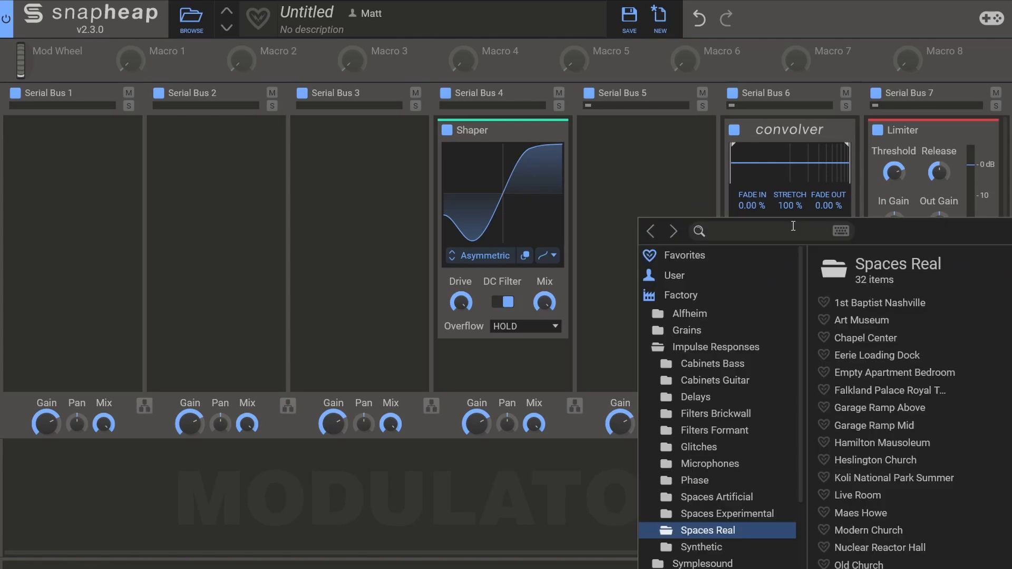
click(713, 380)
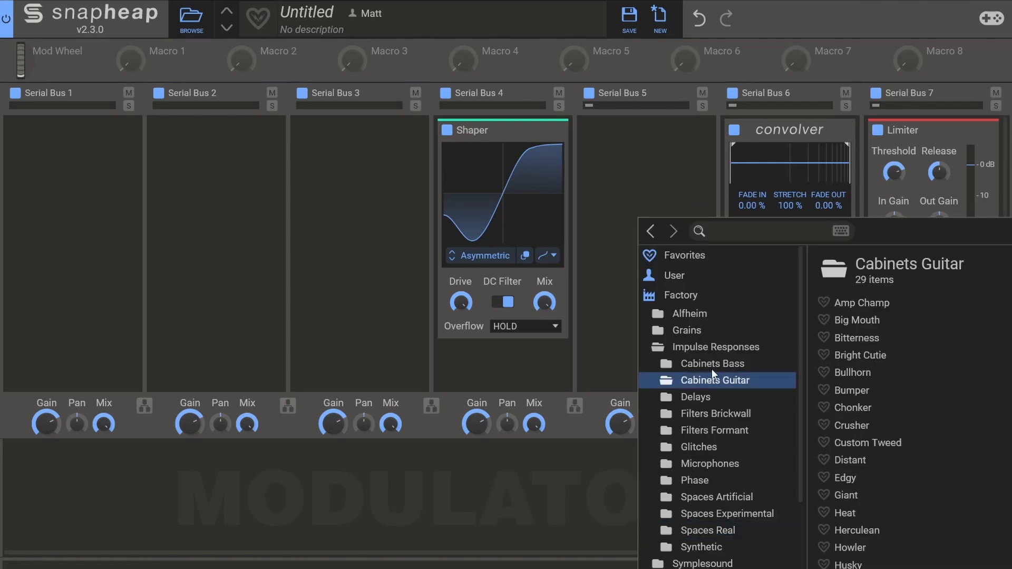
click(856, 372)
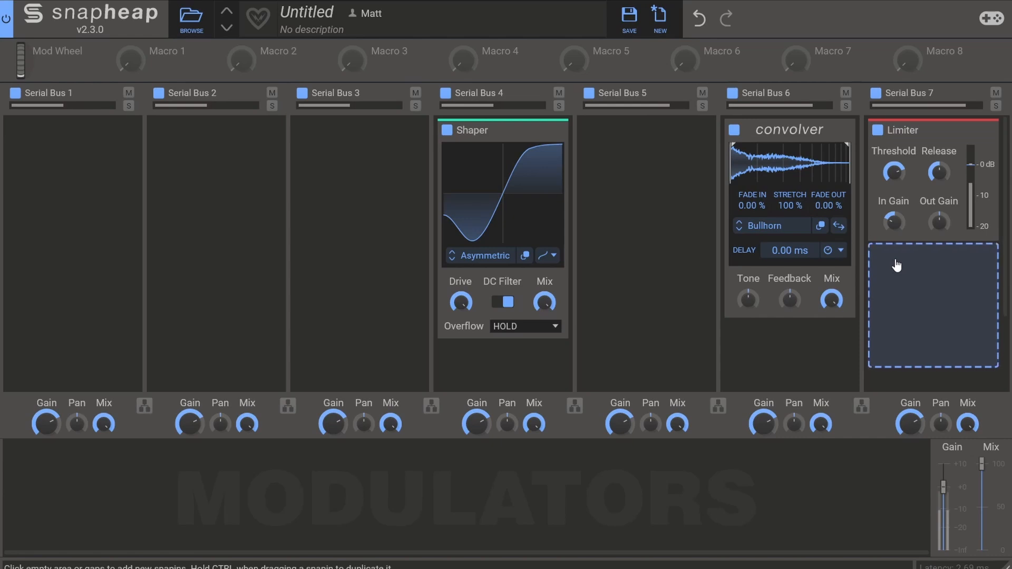
Reshape the Shaper's curve into a tube-like S by lowering its upper end and flattening its negative end near the bottom
drag(561, 146, 562, 159)
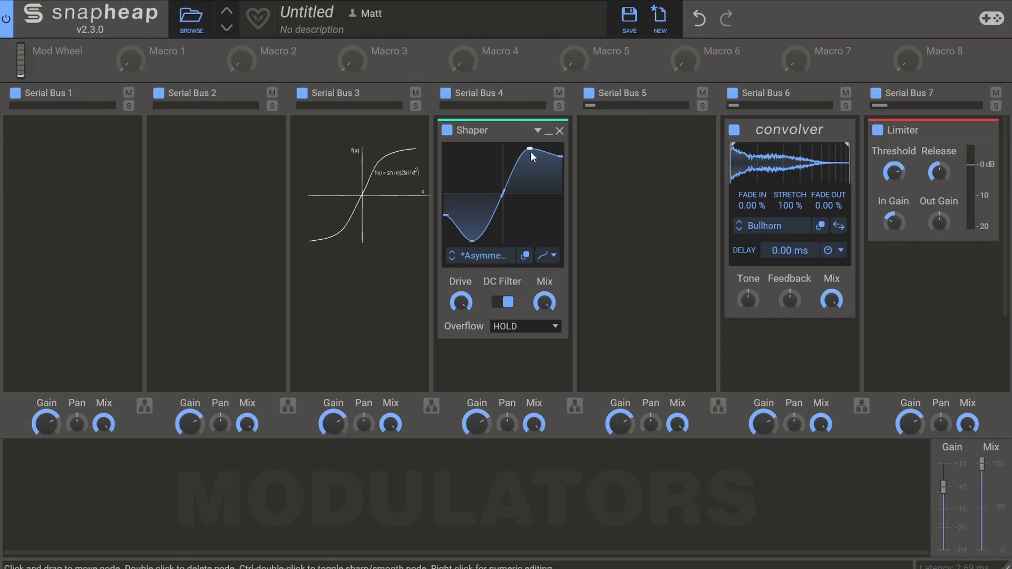
drag(475, 241, 445, 245)
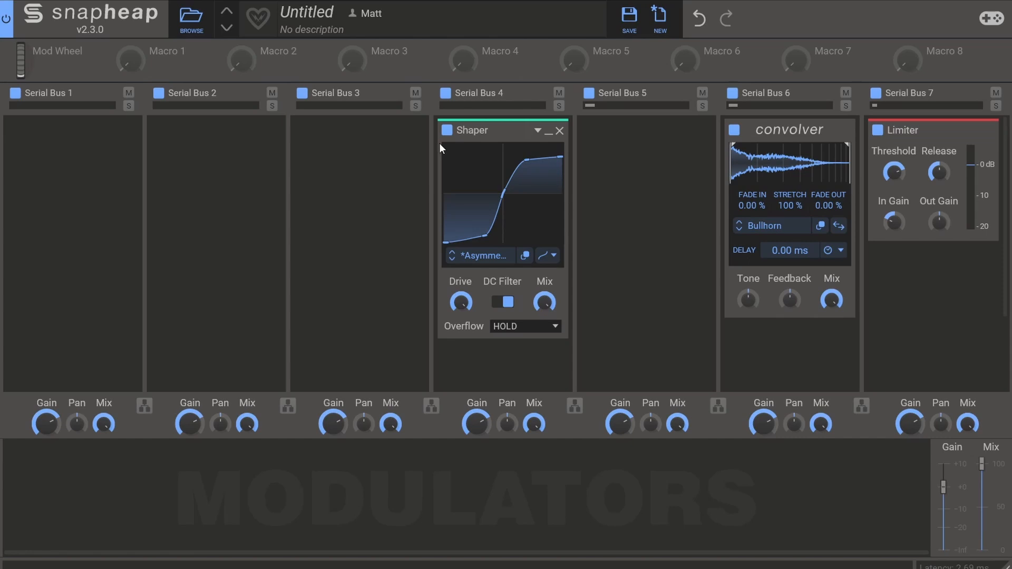
Add a Filter to Serial Bus 2 and set it to the high-pass type
double_click(207, 149)
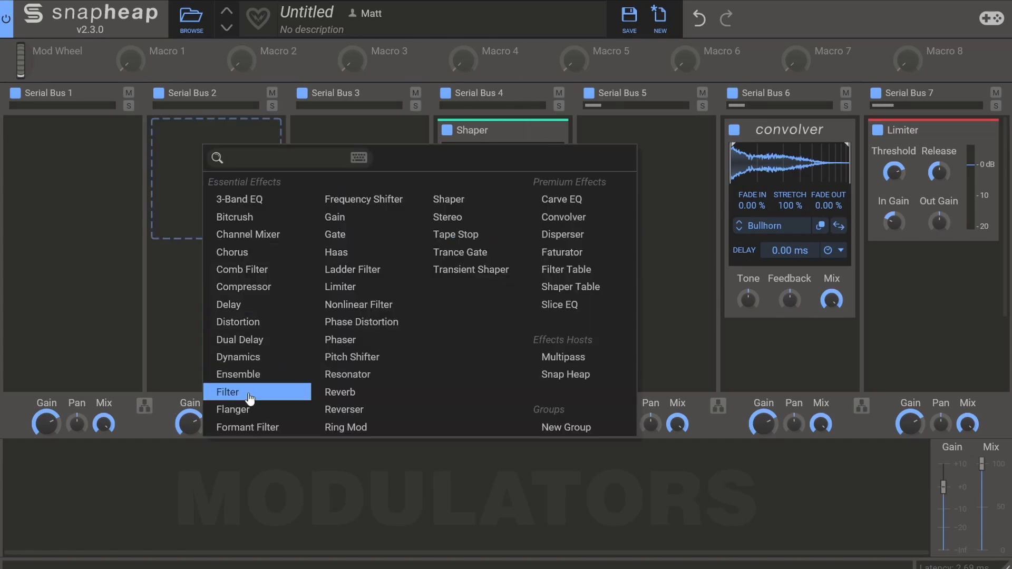
click(227, 390)
click(198, 212)
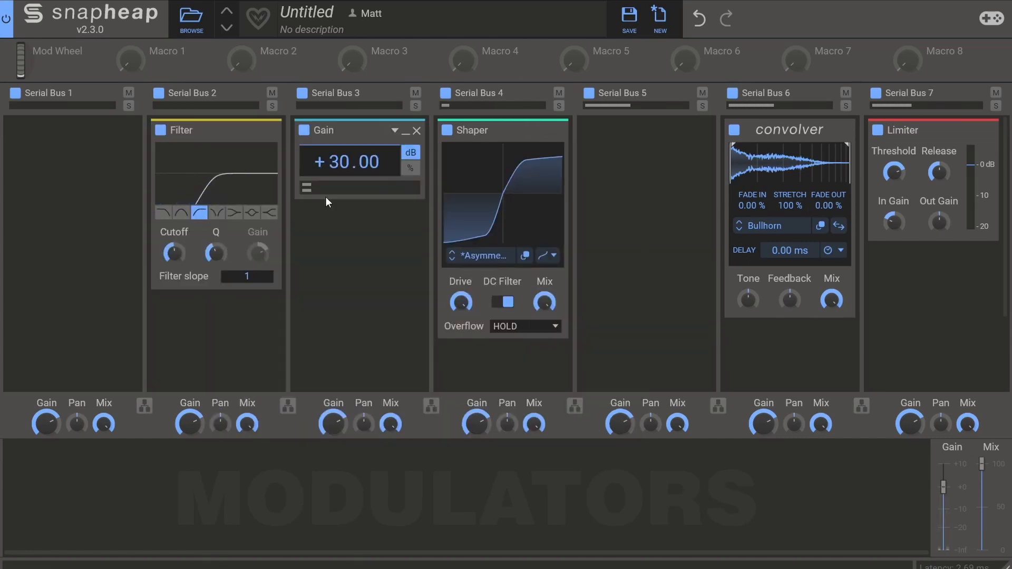
Add a Gain set to -5.27 dB on Serial Bus 5 and a low-shelf boost Filter below it
double_click(605, 199)
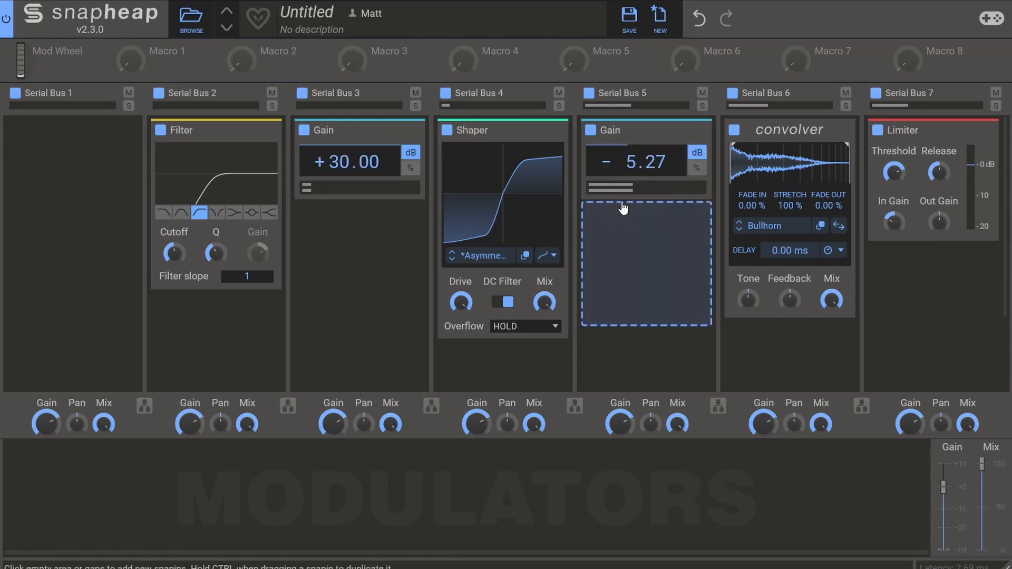
double_click(621, 214)
click(629, 451)
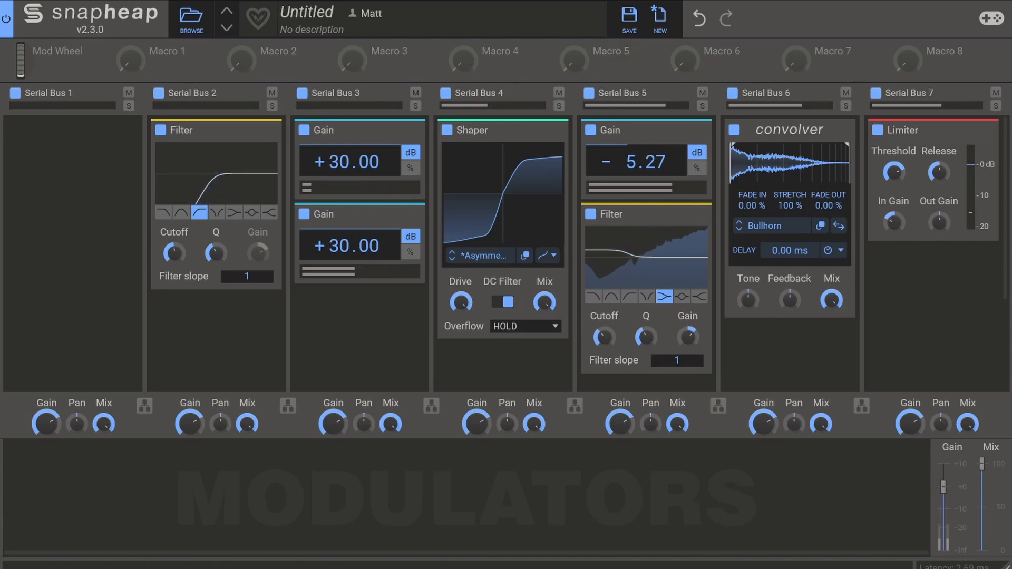
Add a Gate to Serial Bus 1
click(72, 140)
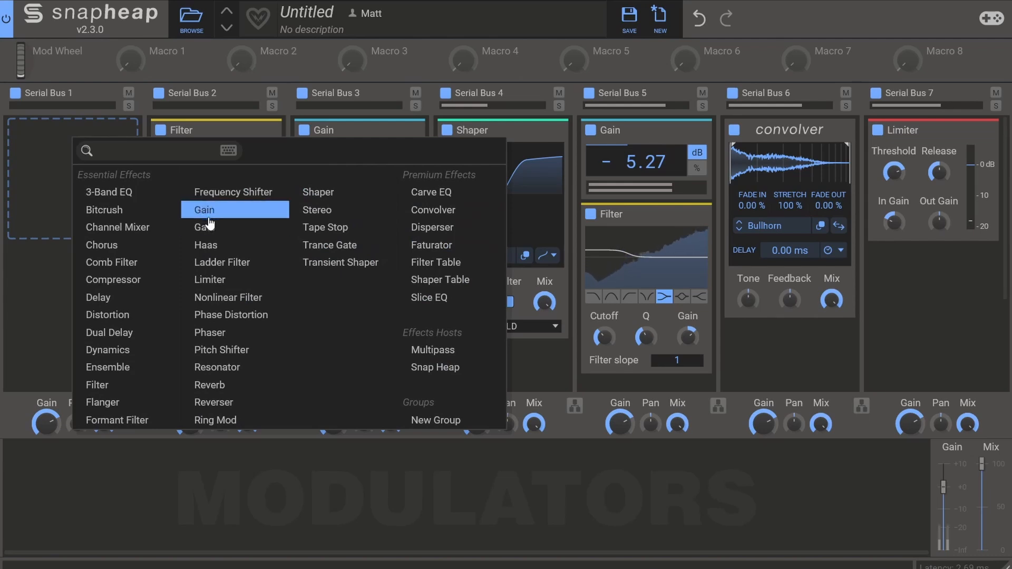
click(207, 226)
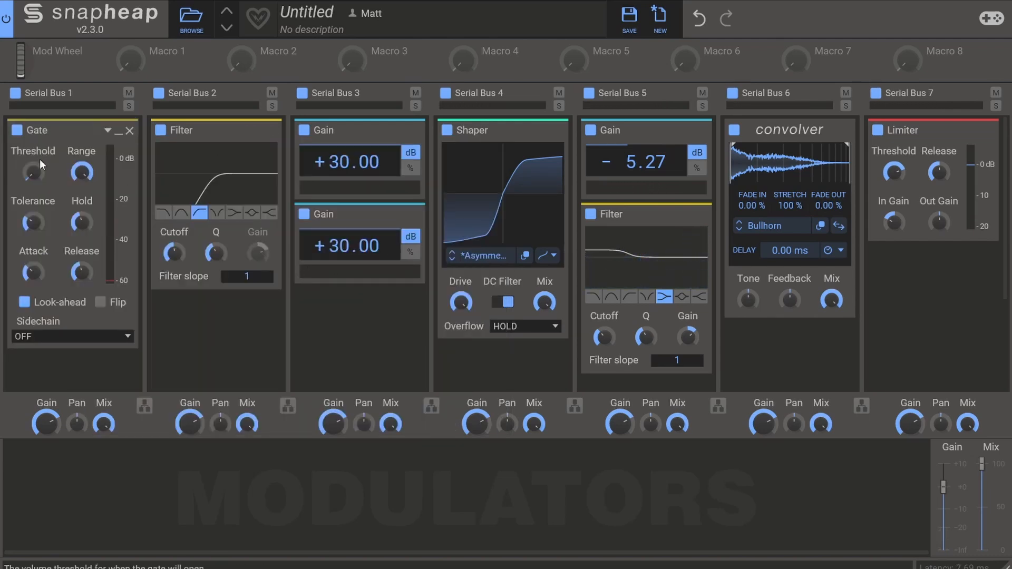
Duplicate the collapsed Filter on Serial Bus 2 and turn the copy into a high-shelf cut with a raised cutoff
click(262, 132)
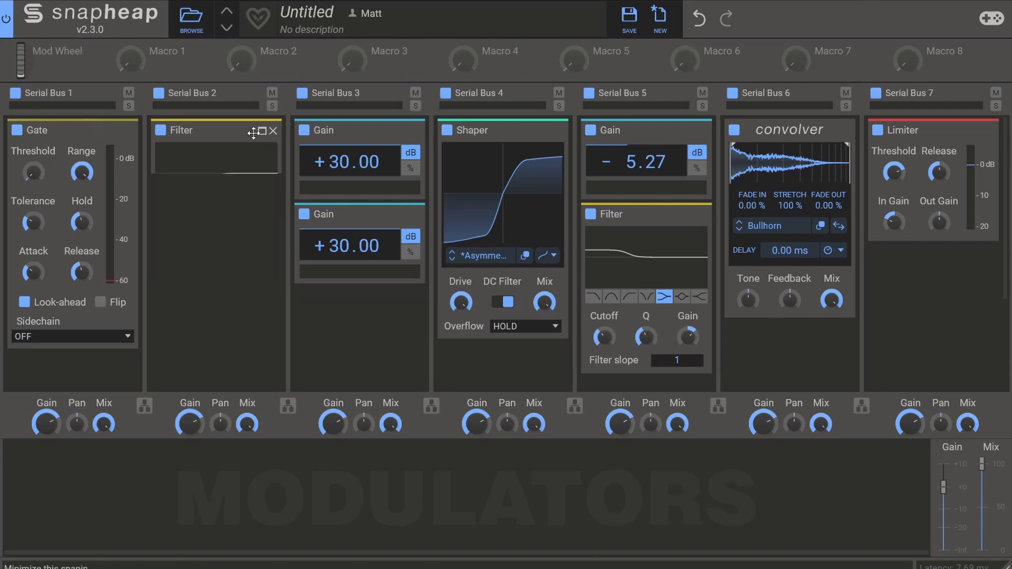
drag(198, 134, 200, 163)
click(263, 158)
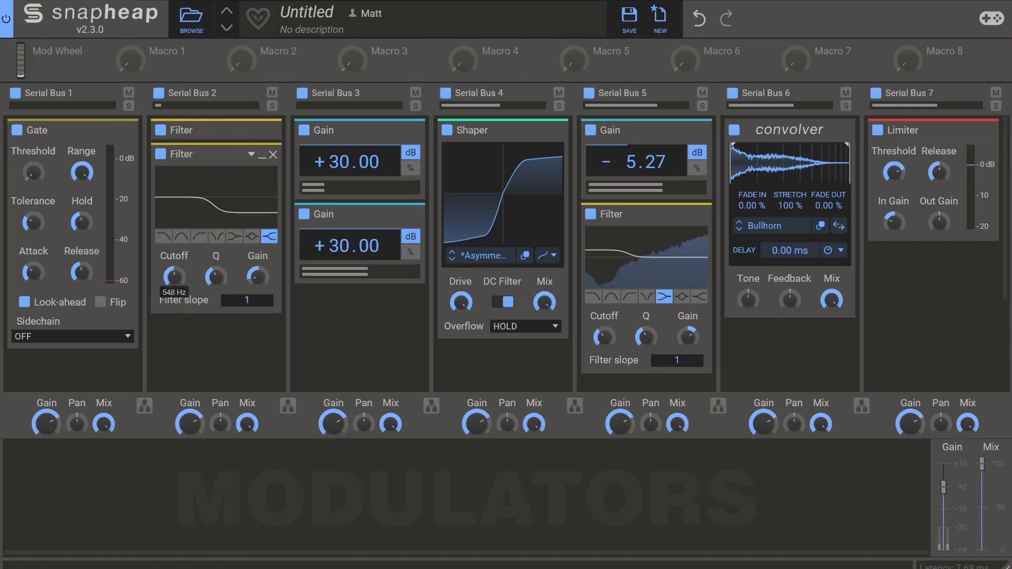
drag(175, 276, 174, 266)
drag(258, 276, 257, 282)
drag(175, 276, 174, 271)
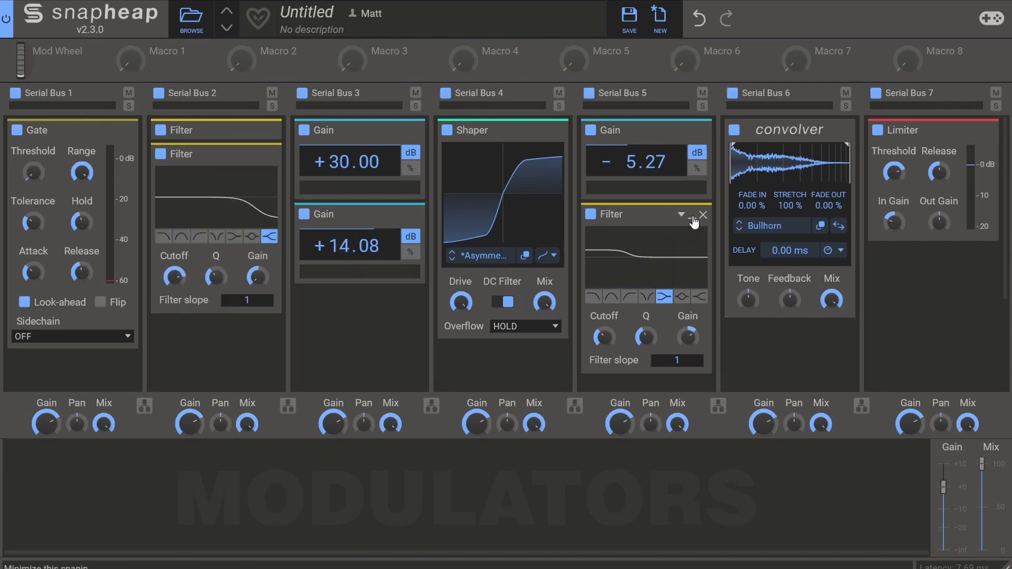
Collapse and duplicate the low-shelf Filter on Serial Bus 5, and change the copy to the high-shelf type
click(692, 217)
drag(641, 215, 644, 237)
click(694, 242)
click(702, 322)
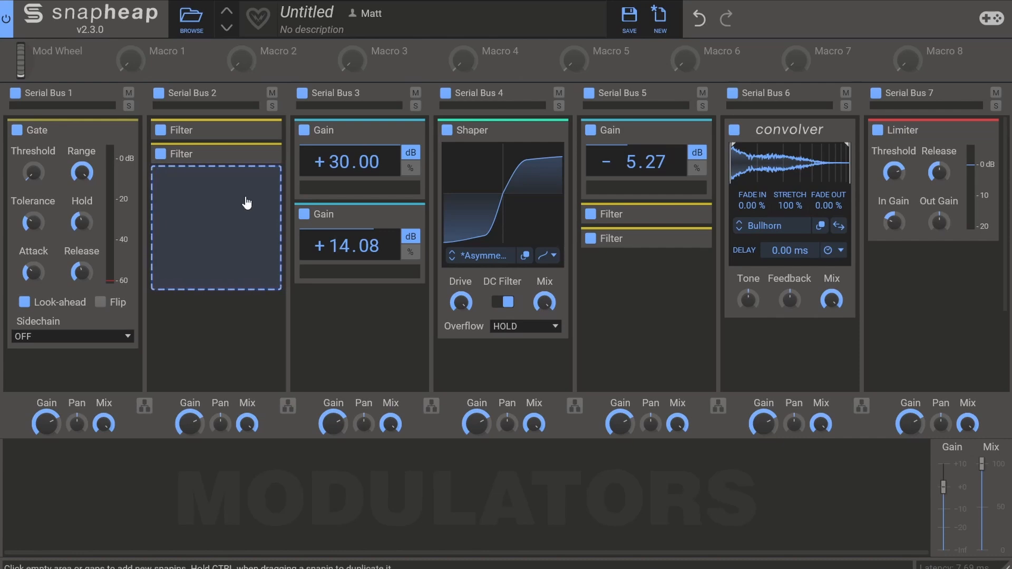
Add a third Filter to Serial Bus 5, set it to the peak type and lower its gain for a midrange cut
click(675, 305)
click(632, 533)
click(681, 311)
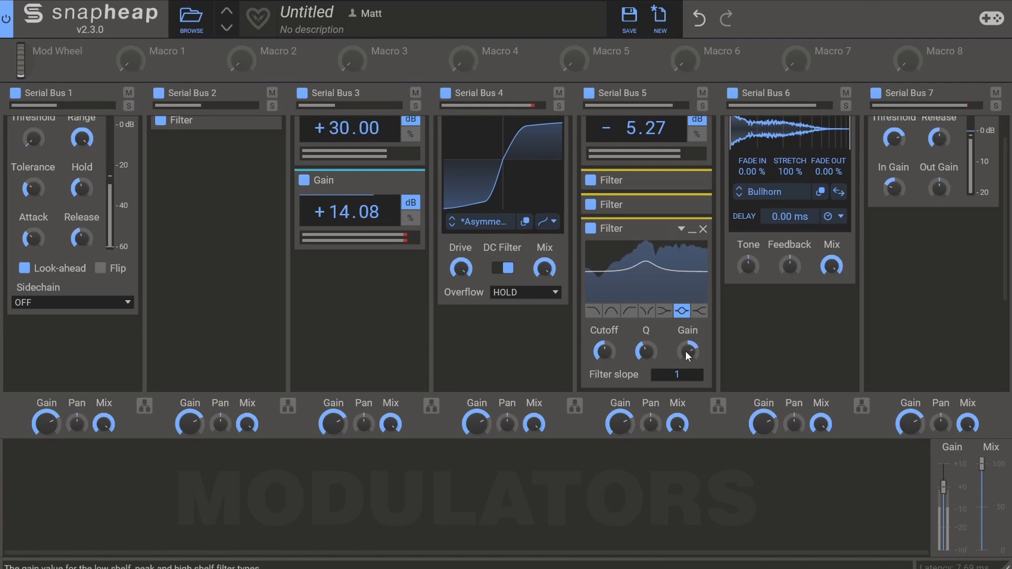
drag(691, 352, 690, 369)
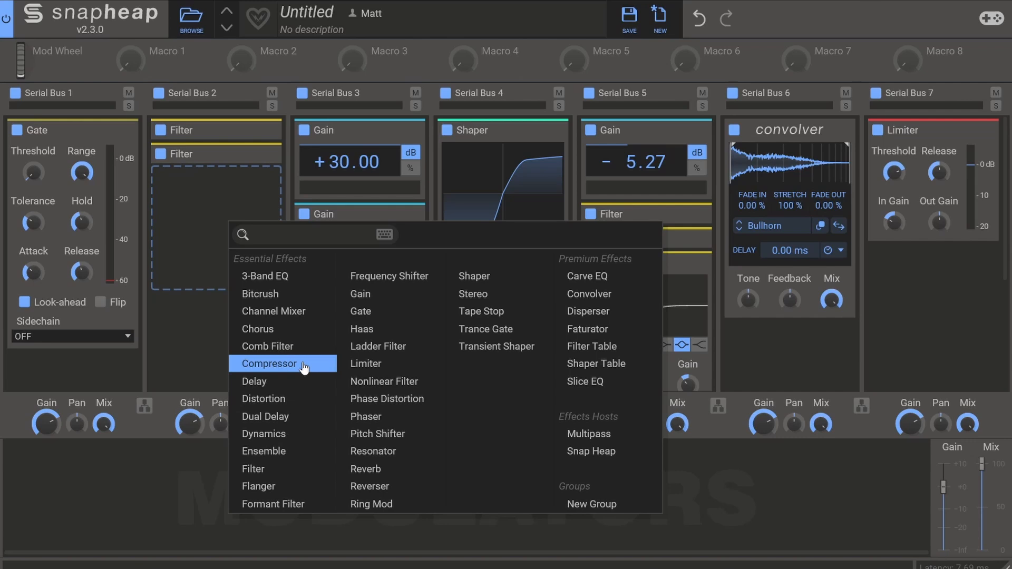
Add a Compressor below the two Filters on Serial Bus 2
click(304, 367)
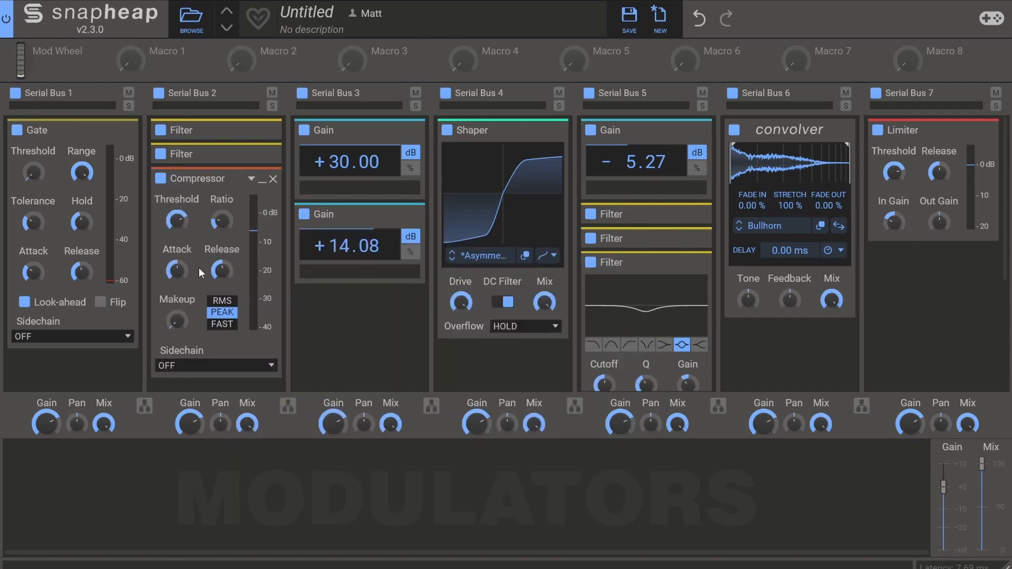